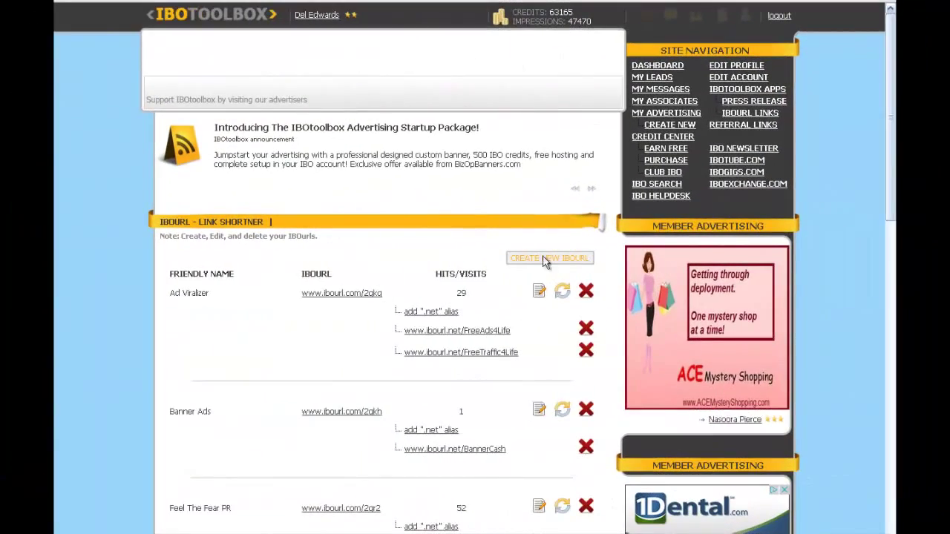
Start a new IBOurl named 'Registration Link' and paste in its destination web address
click(544, 260)
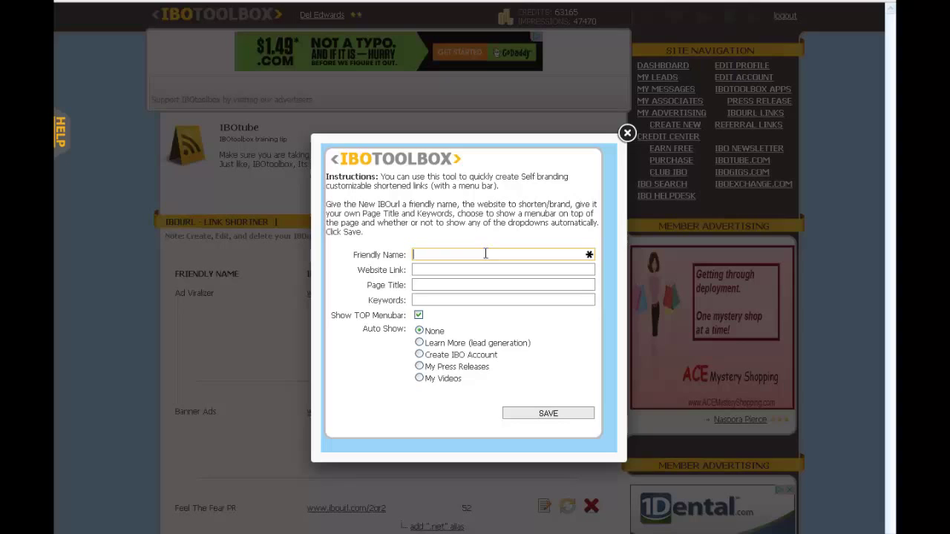
click(486, 251)
text(Registrat)
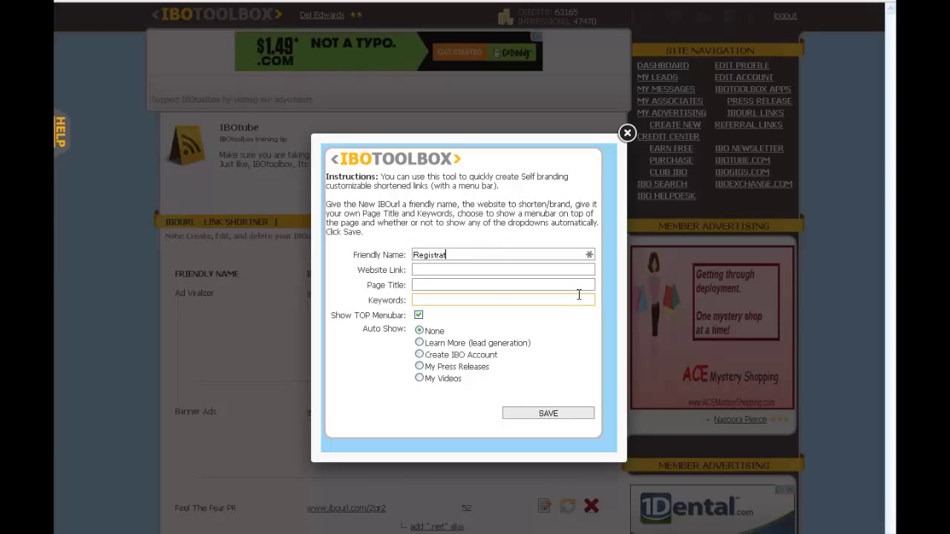
text(ion Link)
key(Tab)
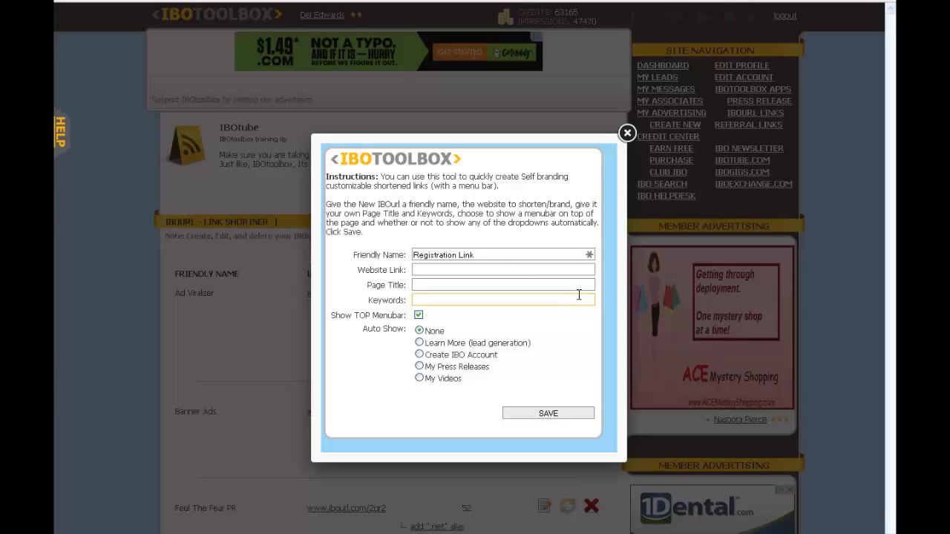
key(ctrl+v)
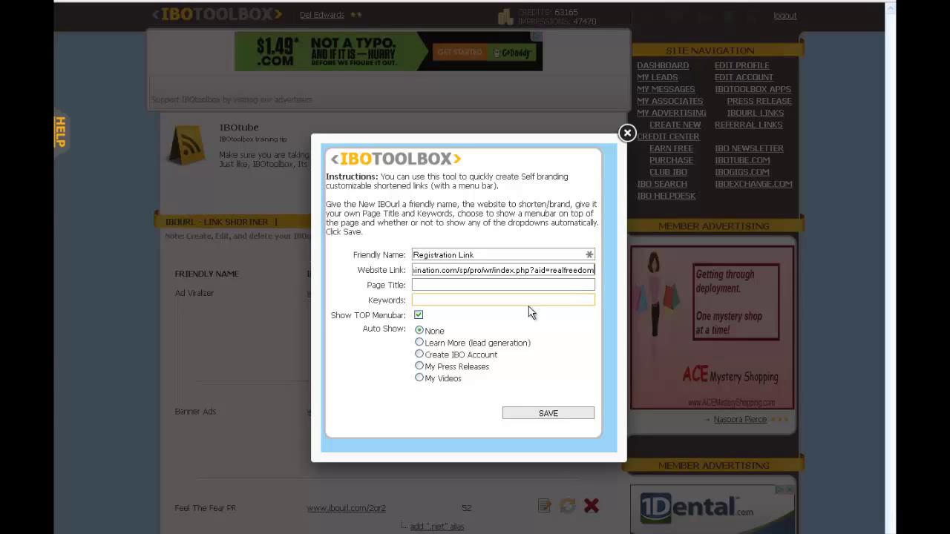
Give it the page title 'Register For Free Training', paste the keywords, and save the link
click(439, 286)
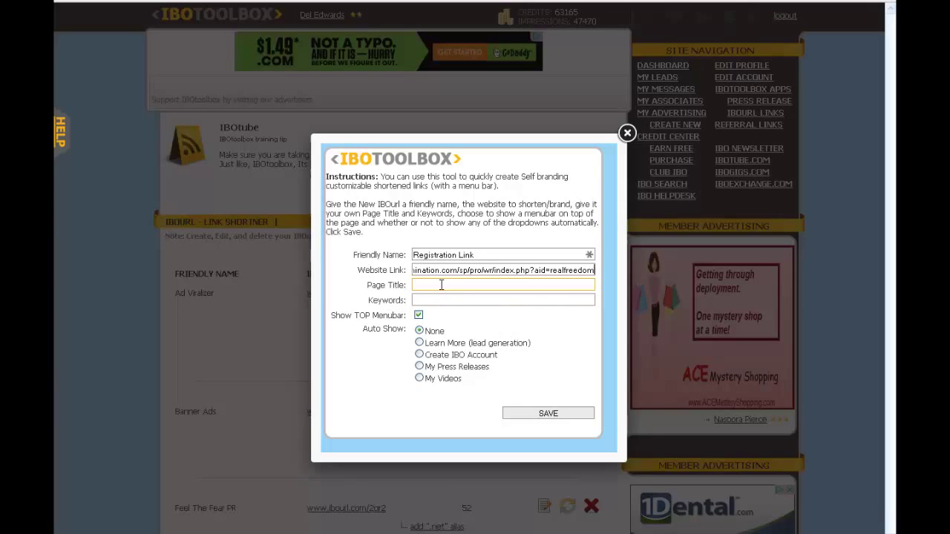
text(Register For Free Training)
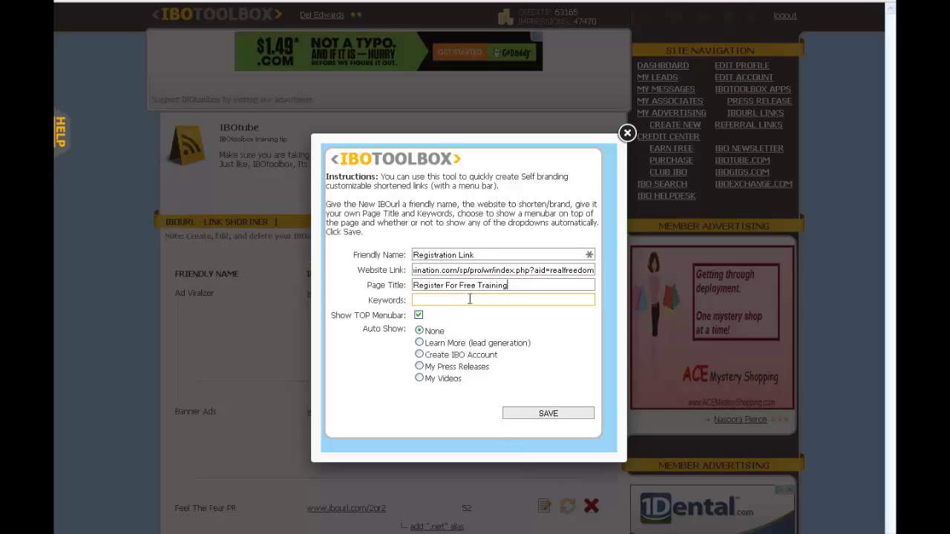
key(Tab)
key(ctrl+v)
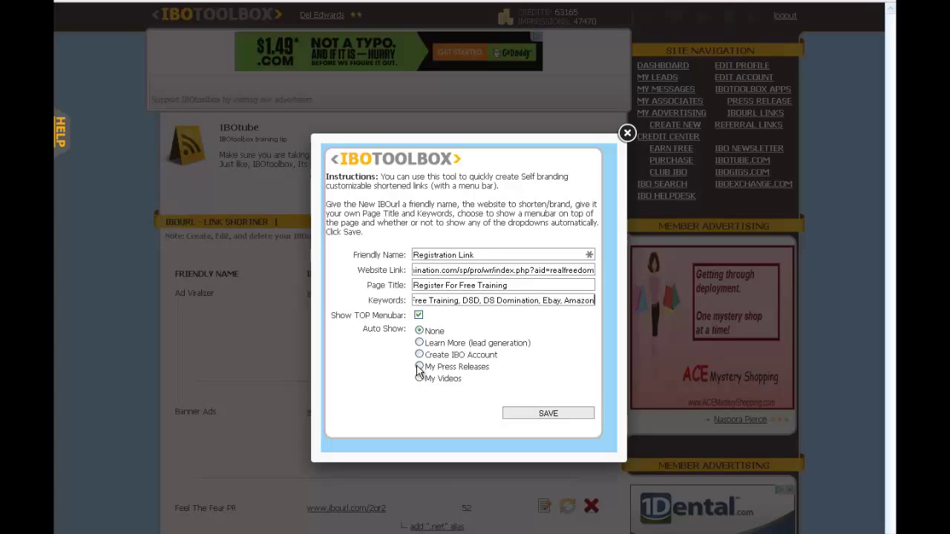
click(555, 415)
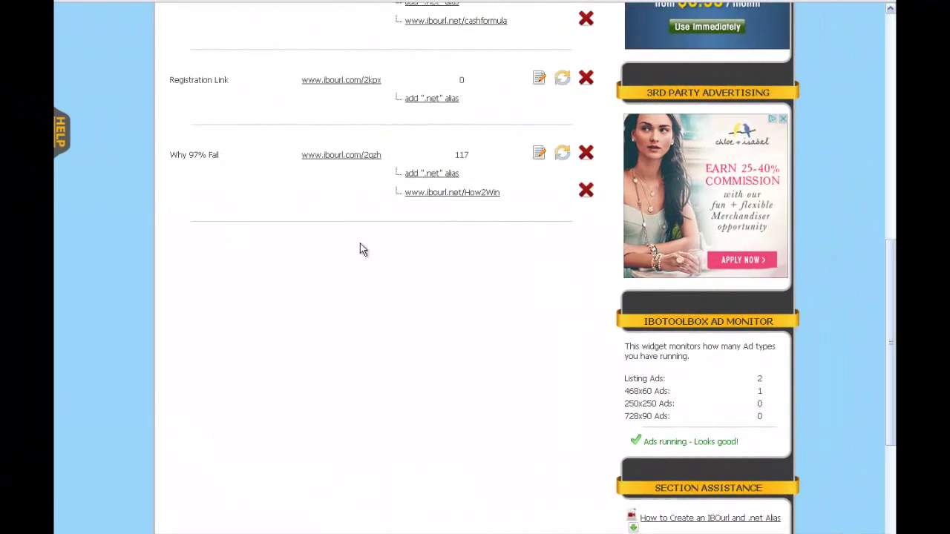
Add the .net alias LiveWebinarTraining to Registration Link and save the alias
scroll(361, 248, down, 2)
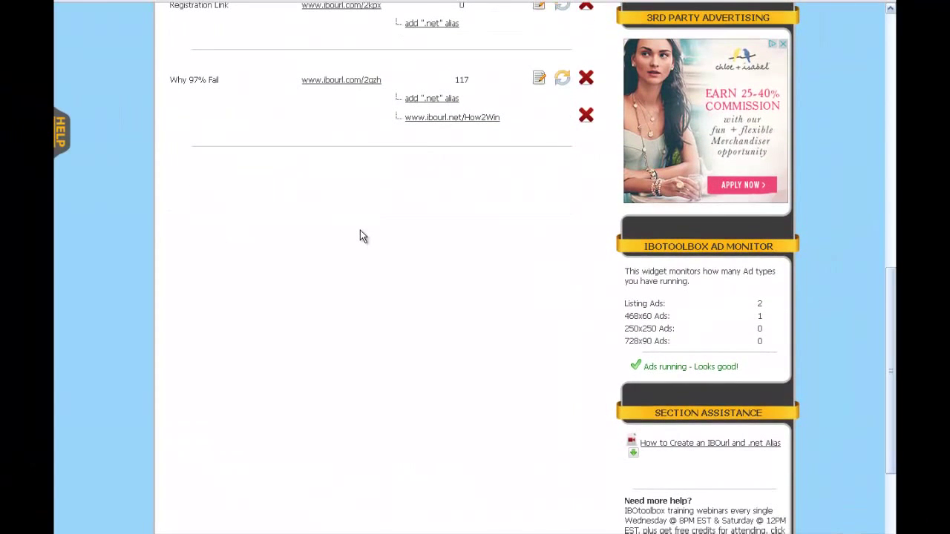
scroll(361, 235, up, 2)
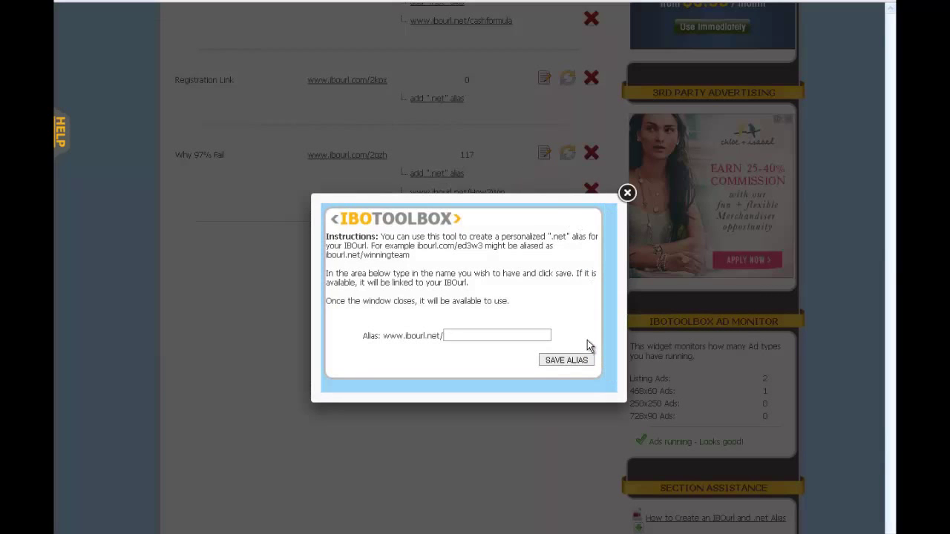
text(LiveWebinarTraining)
click(570, 361)
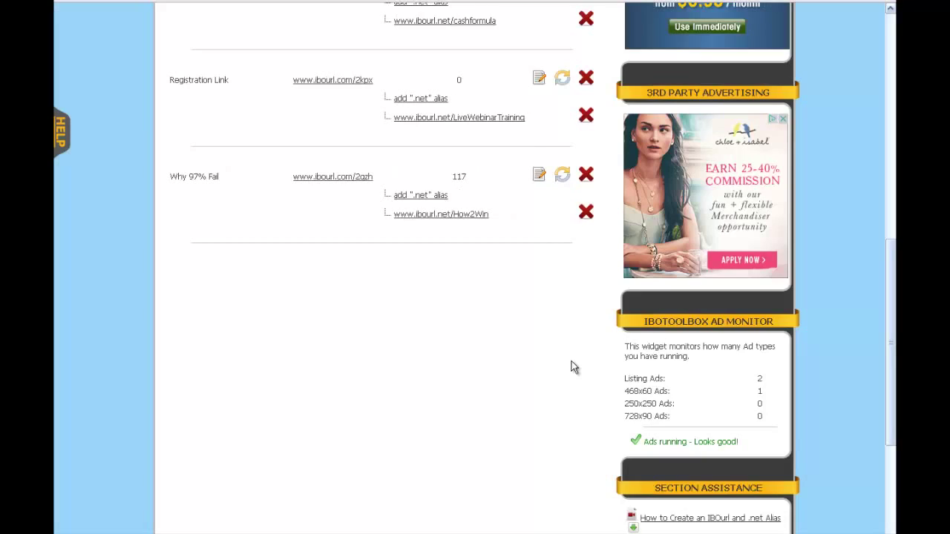